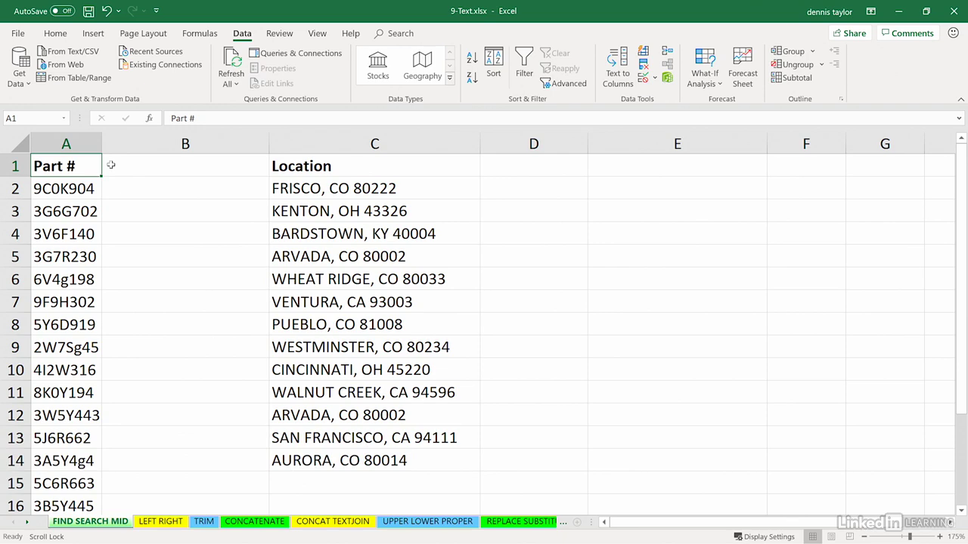
Enter the formula =FIND("G",A2) in cell B2 to locate the capital G in the first part number.
left_click(75, 188)
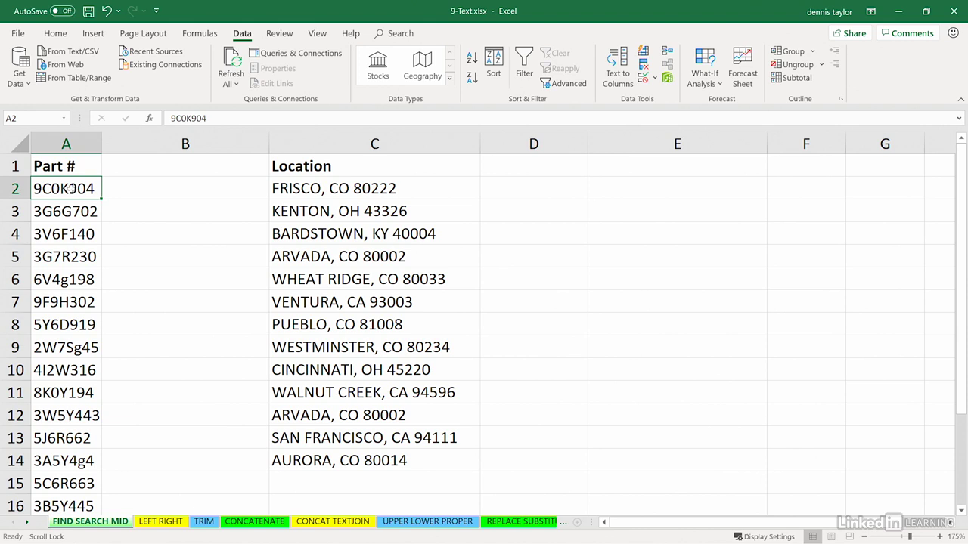
left_click(139, 192)
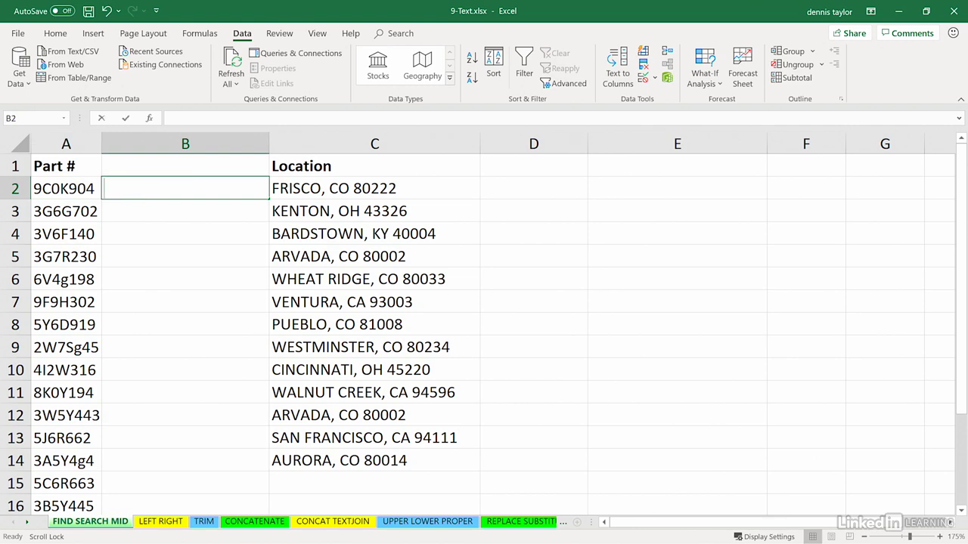
type("=fin")
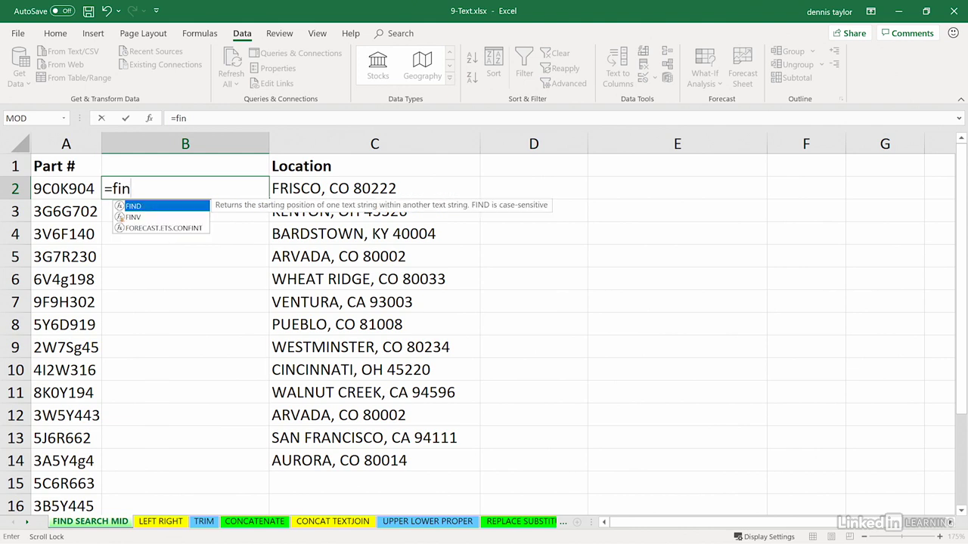
type("d")
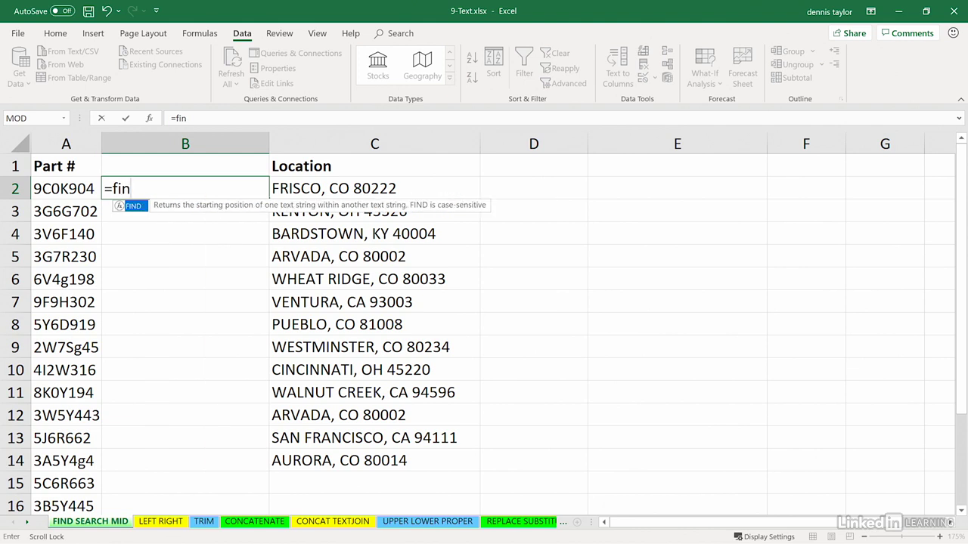
type("(")
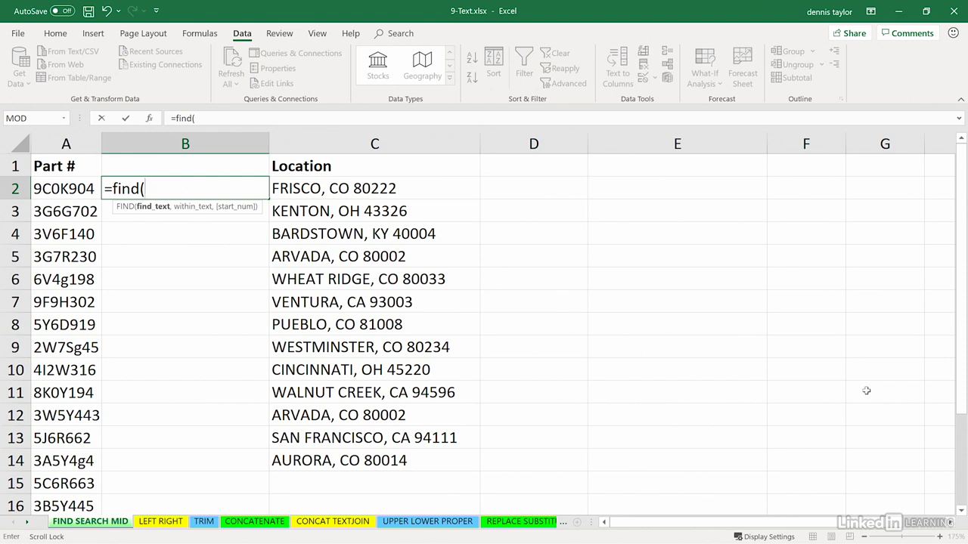
type("\"G\",")
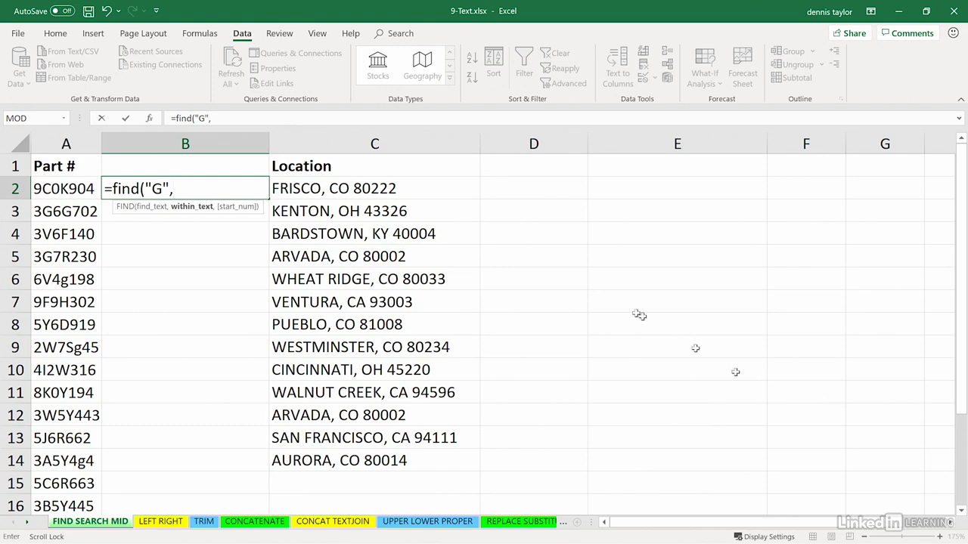
left_click(66, 189)
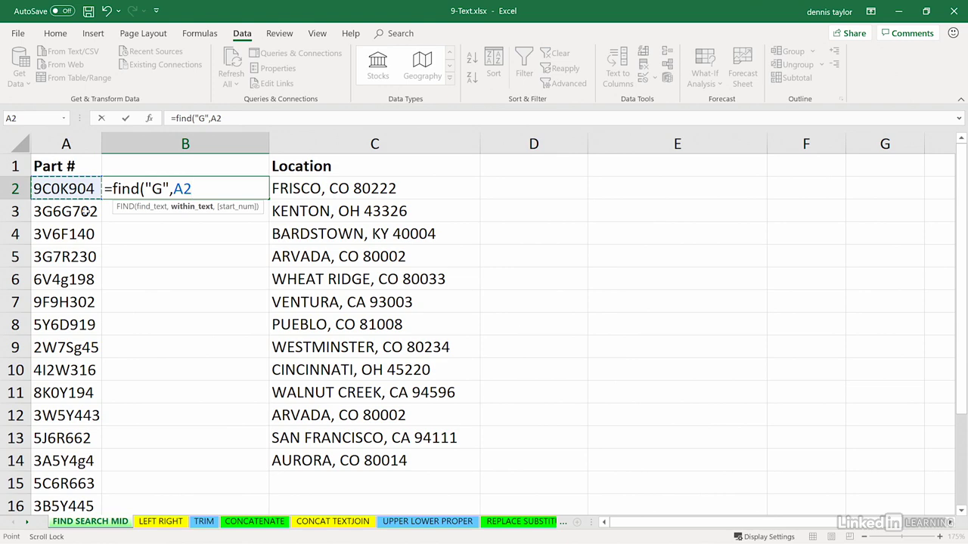
key("Return")
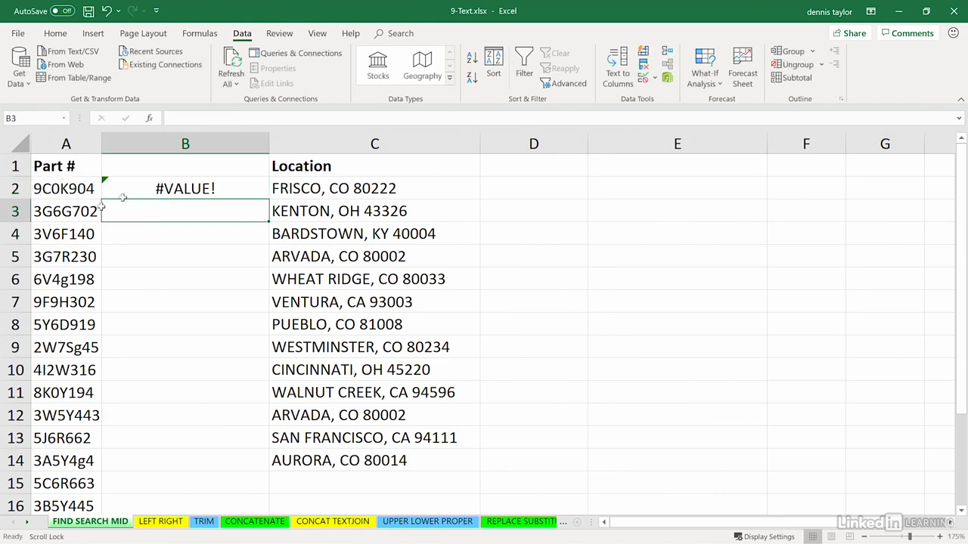
Copy the FIND formula from B2 down to B16 and check the results in B3, B5 and B6.
left_click(213, 194)
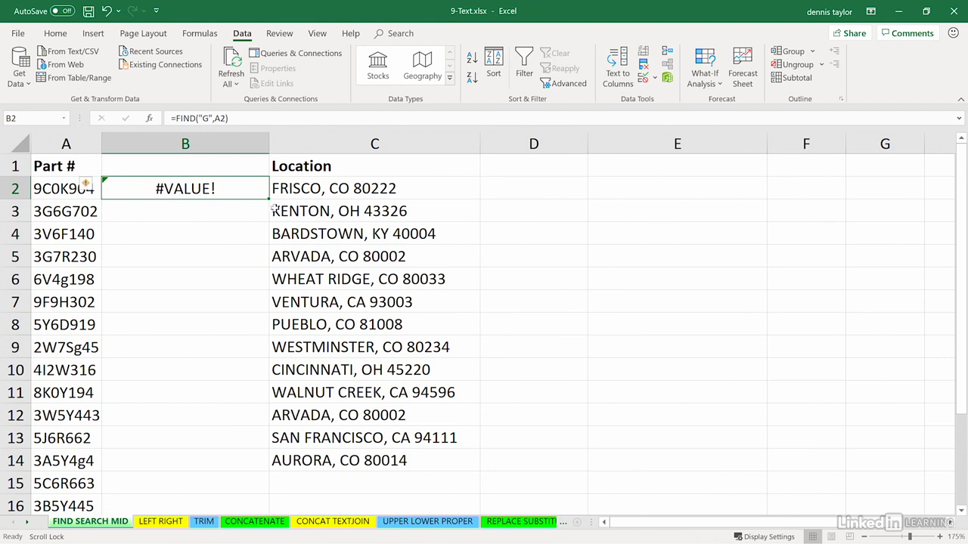
left_click_drag(269, 199, 261, 514)
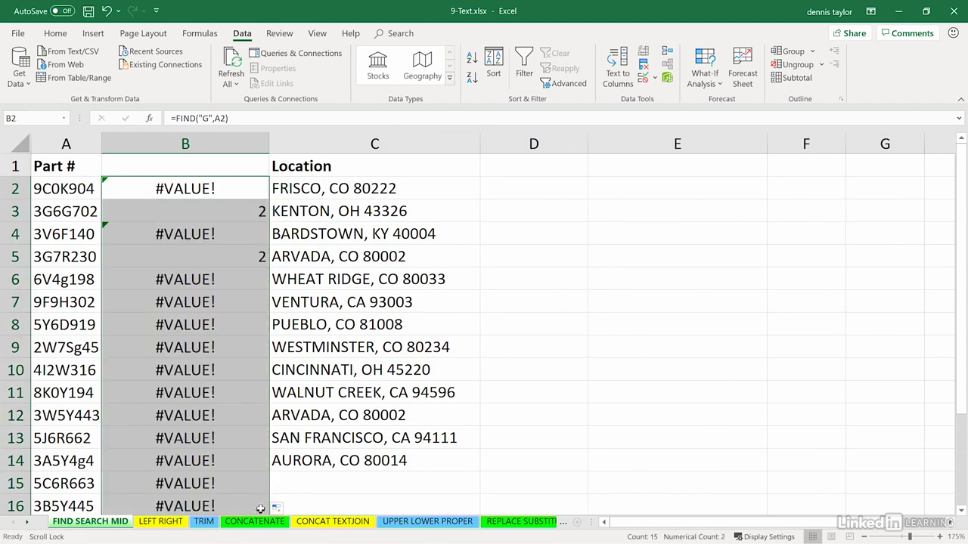
left_click(144, 209)
left_click(140, 253)
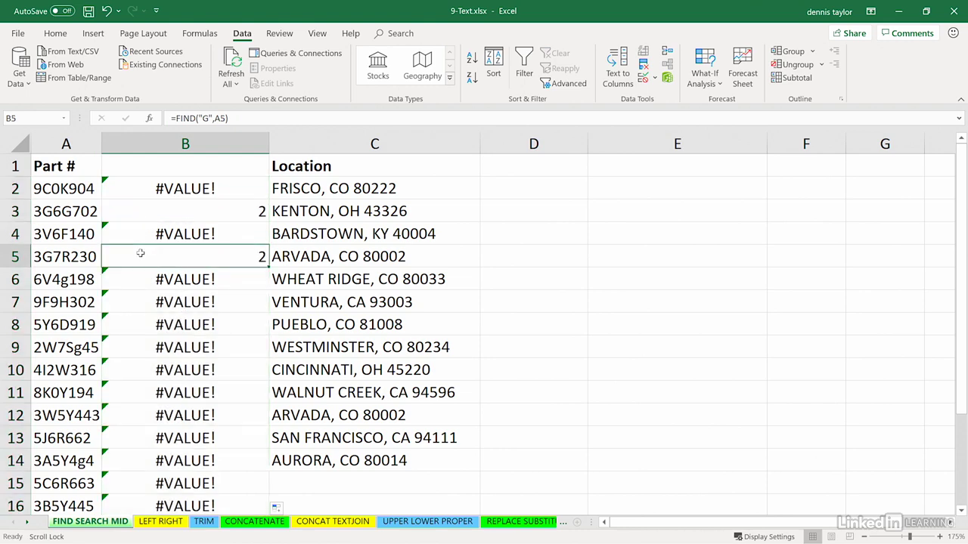
left_click(120, 278)
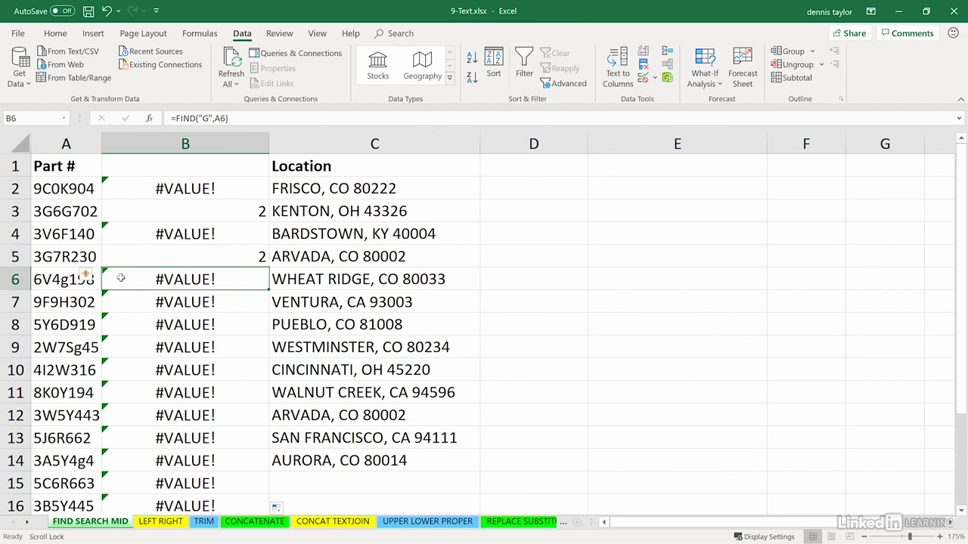
Replace the FIND function in B2 with SEARCH, making the formula =SEARCH("G",A2).
left_click(125, 189)
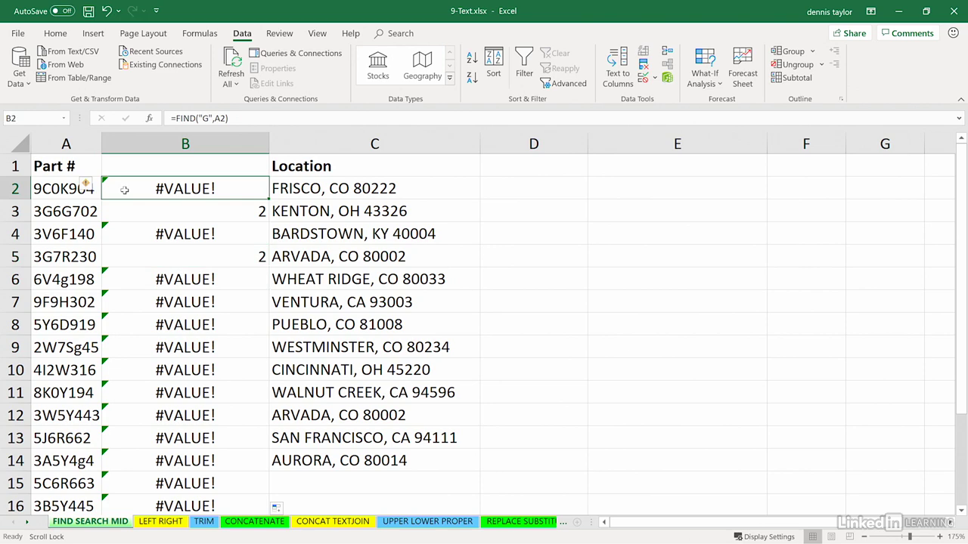
double_click(125, 190)
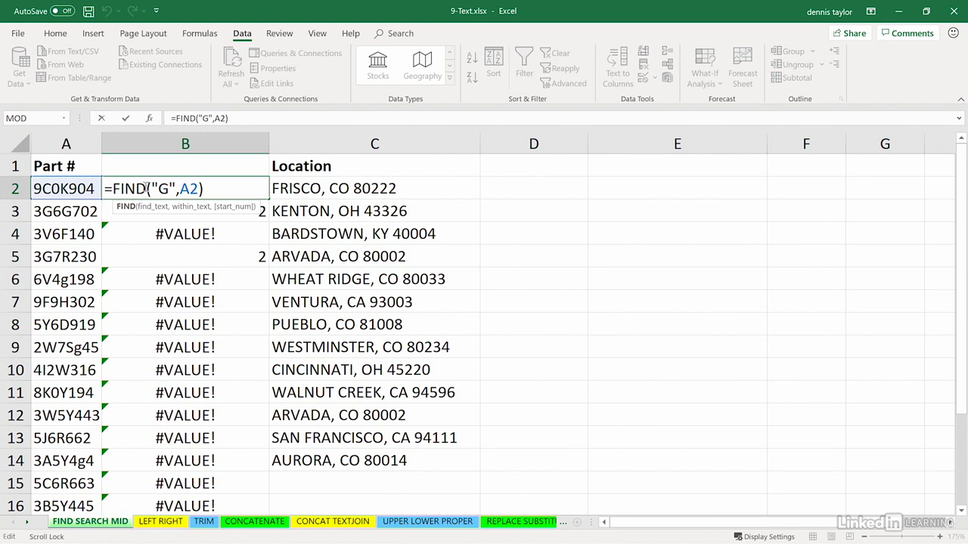
left_click_drag(146, 189, 115, 188)
type("search")
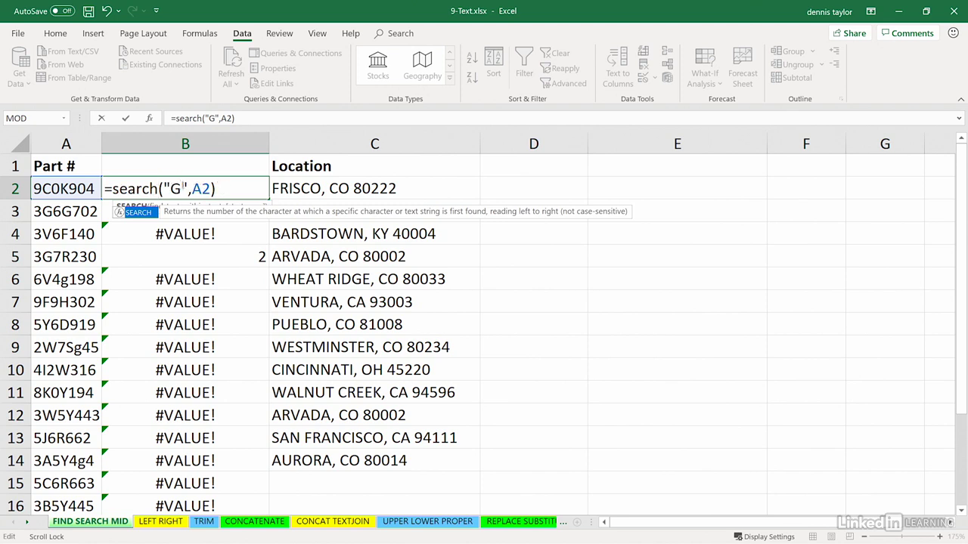
key("ctrl+Return")
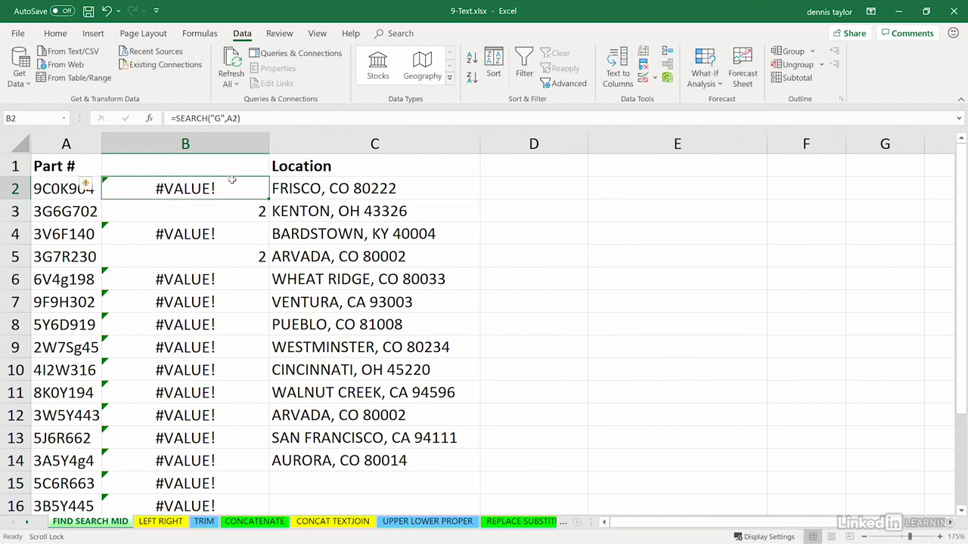
Copy the SEARCH formula from B2 down to B16 and check the results in B3, B5 and B6.
left_click_drag(265, 198, 259, 506)
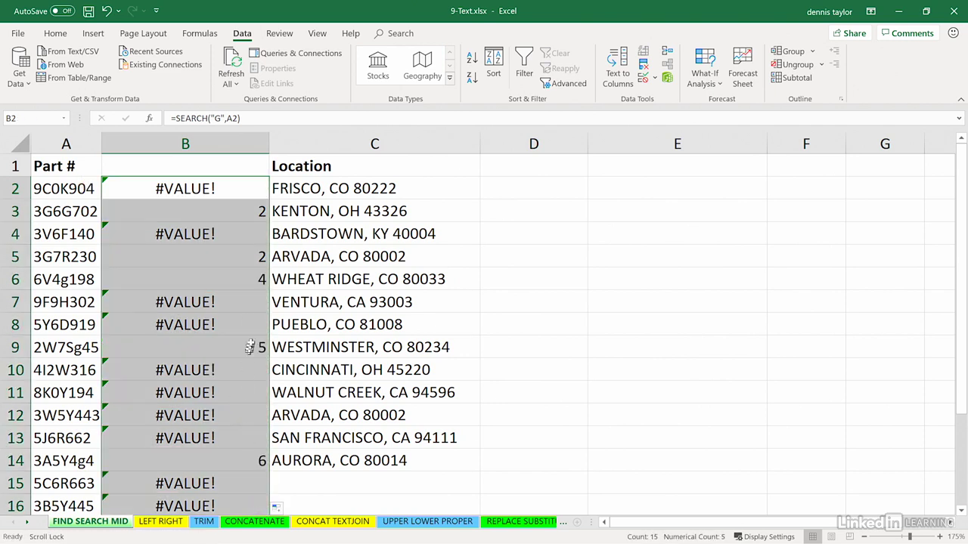
left_click(235, 212)
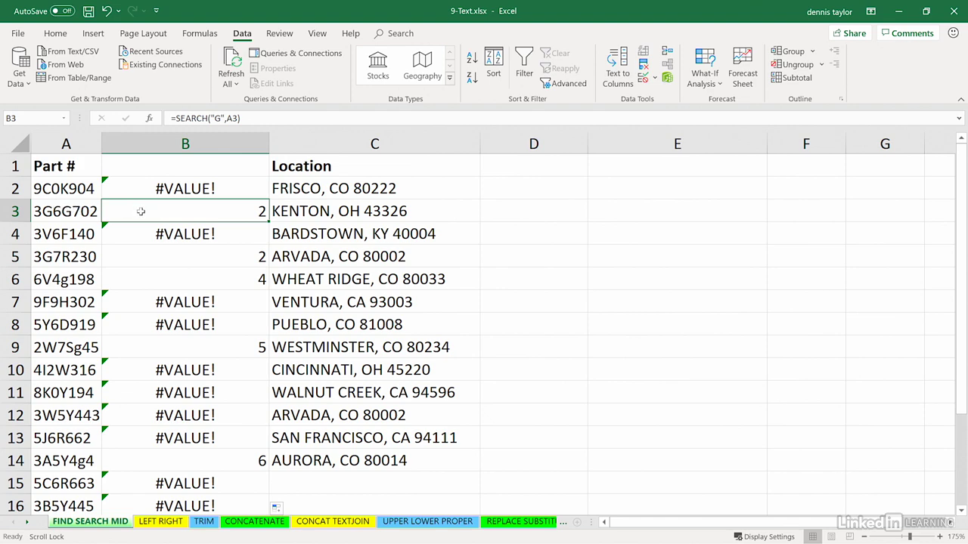
left_click(144, 255)
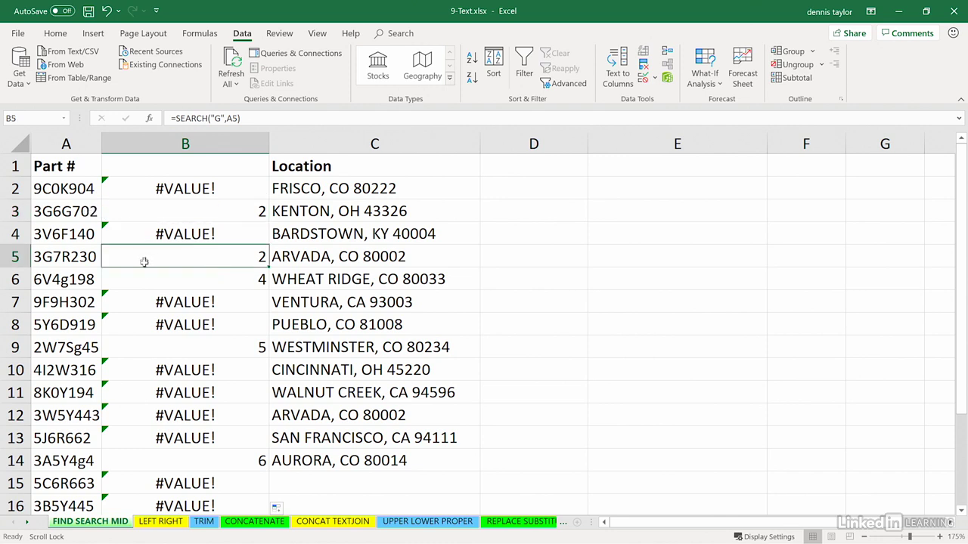
left_click(141, 278)
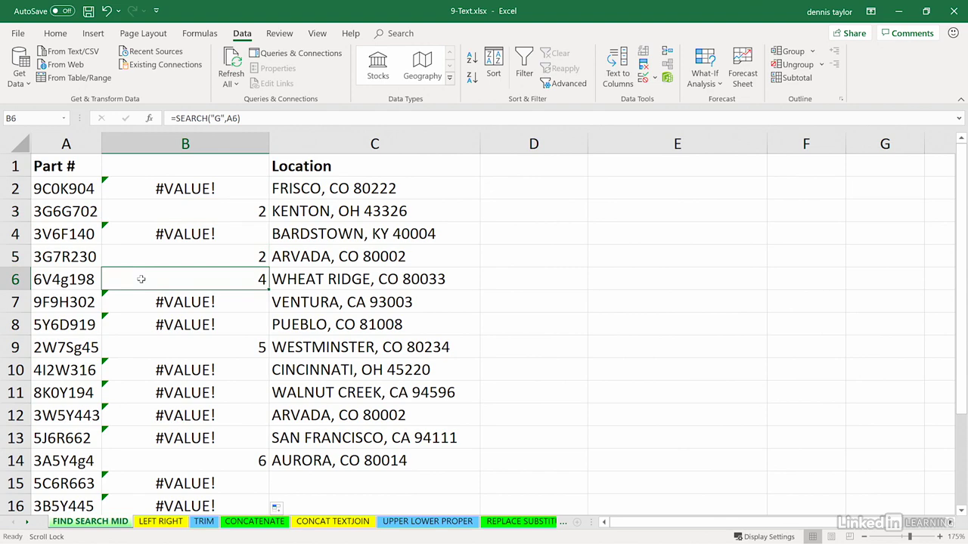
Review the arguments of the SEARCH formula in B2.
left_click(146, 192)
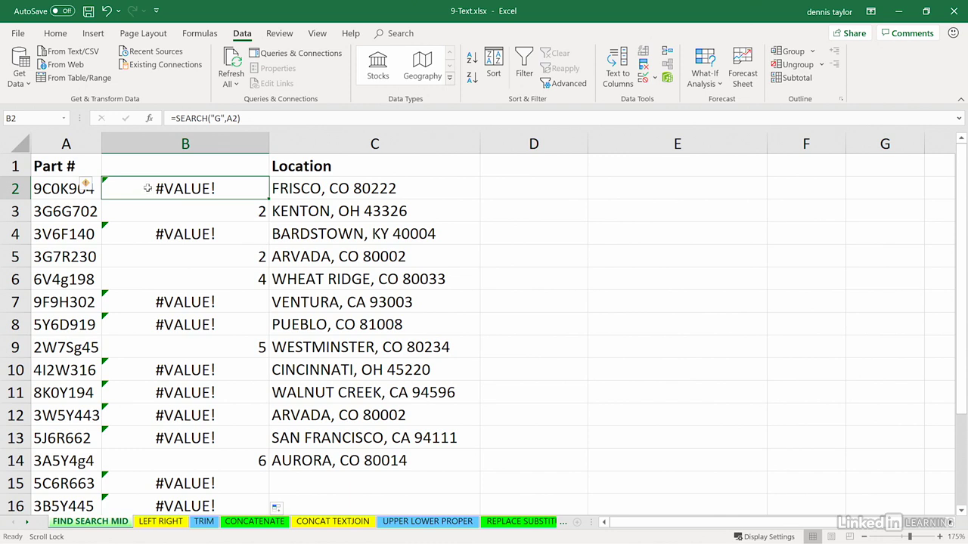
double_click(147, 188)
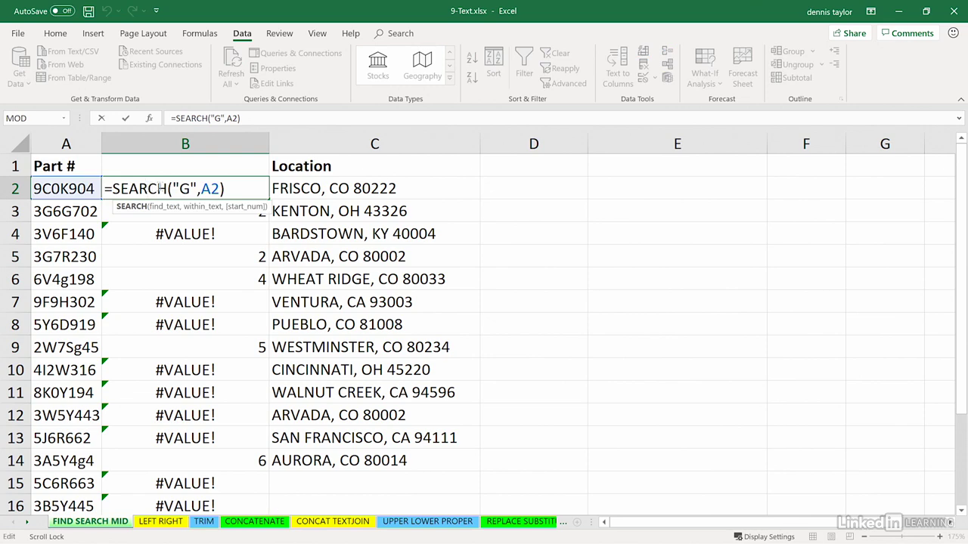
key("ctrl+Return")
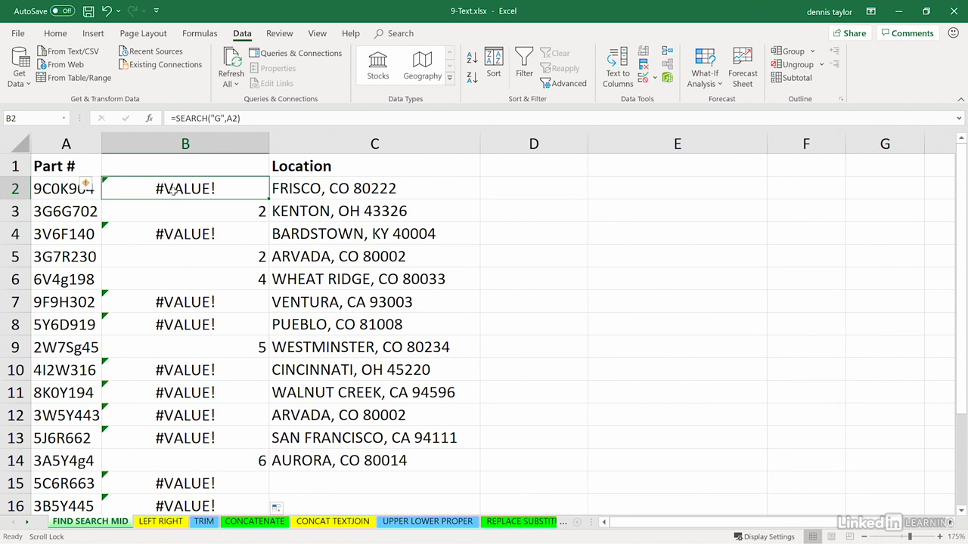
Try Flash Fill for the city names in column D using Frisco in D2 as the example, and clear D2:D14.
left_click(528, 192)
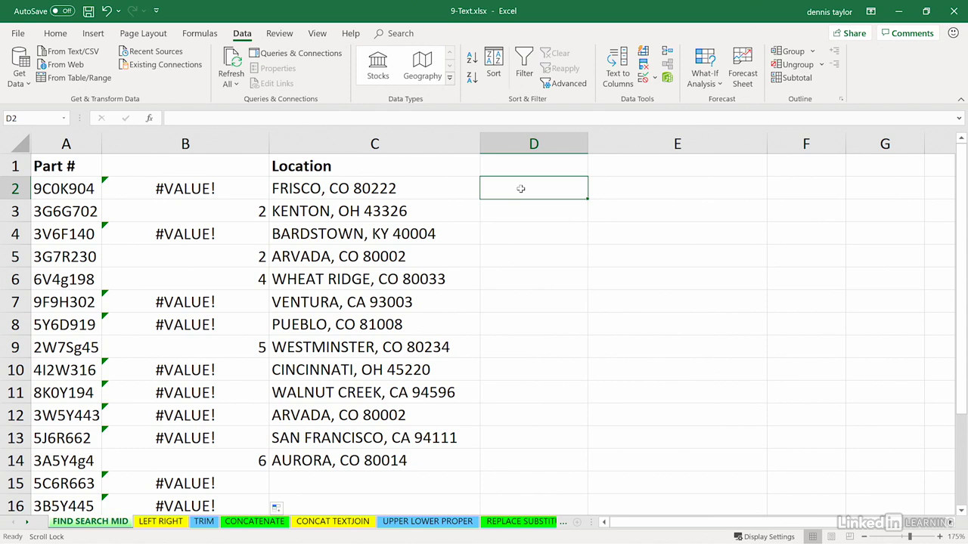
type("F")
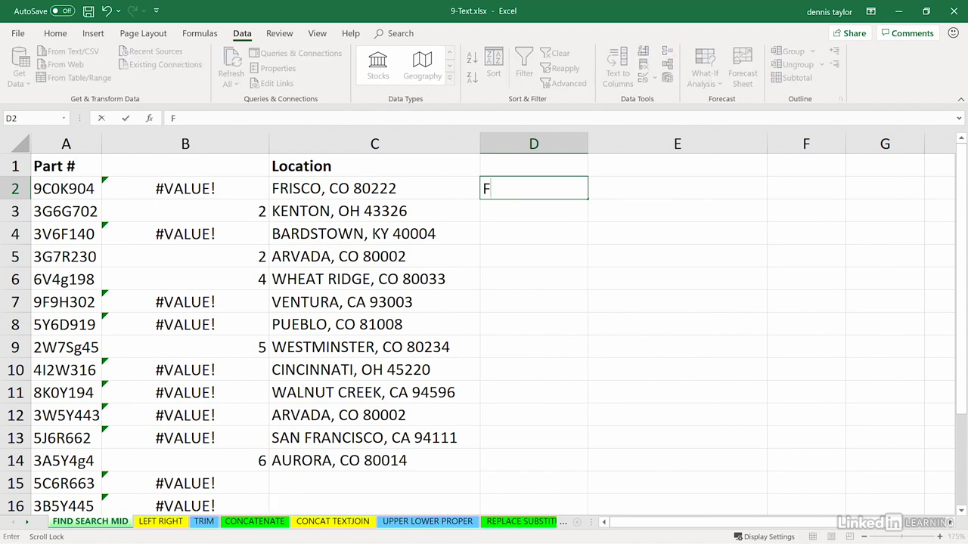
type("risco")
key("Return")
left_click(543, 189)
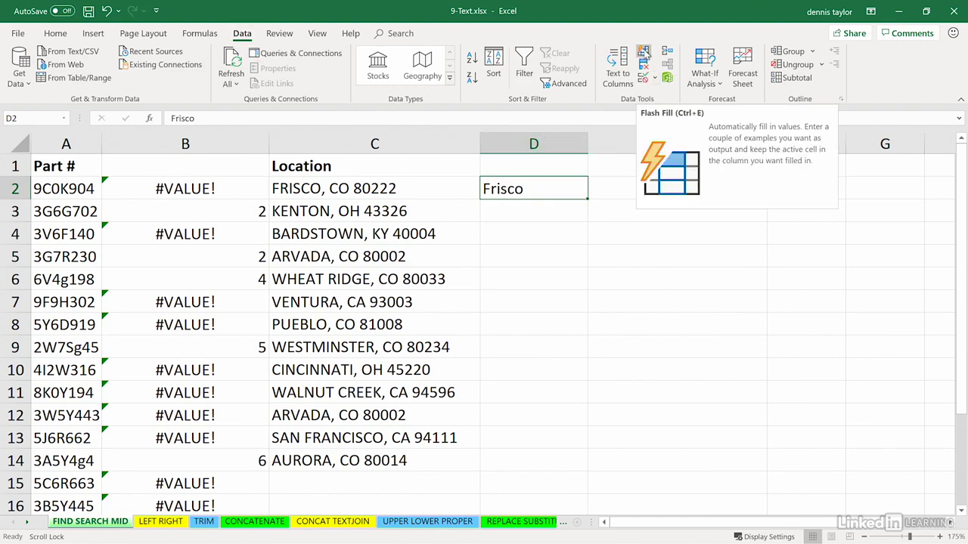
left_click(643, 53)
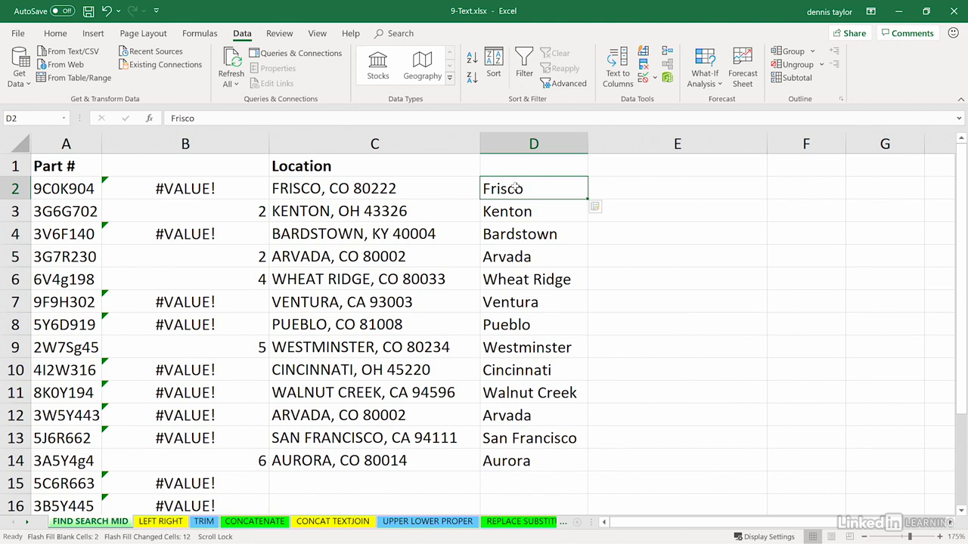
left_click_drag(514, 187, 506, 463)
key("Delete")
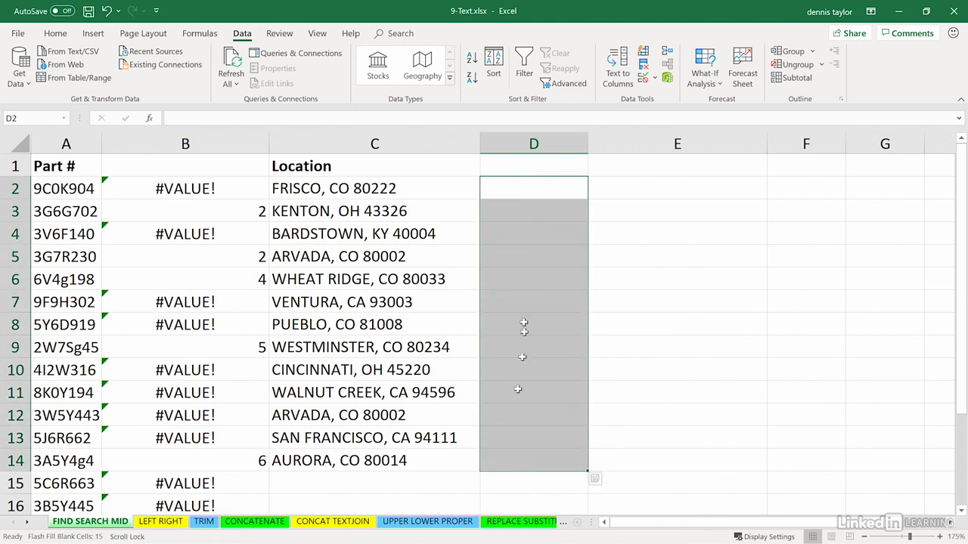
Try Flash Fill for the state abbreviations in column D using CO in D2 as the example, and undo it.
left_click(489, 186)
type("CO")
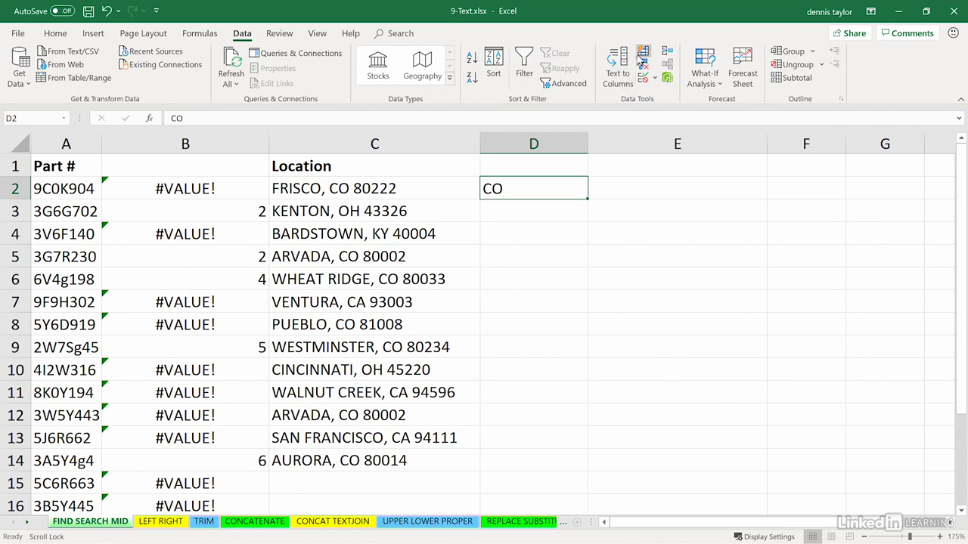
left_click(642, 53)
key("ctrl+z")
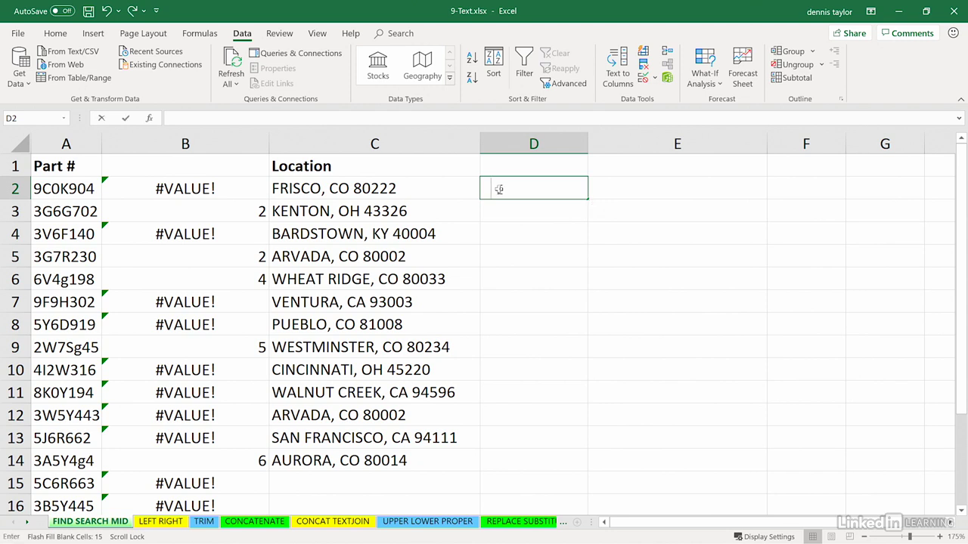
Enter =FIND(",",C2) in D2 to locate the comma in the first location entry.
type("=fin")
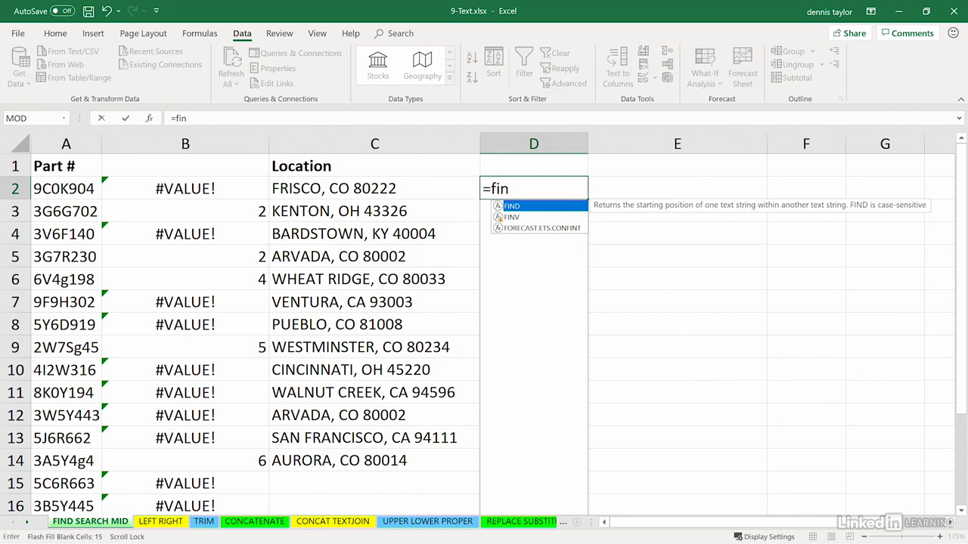
type("d")
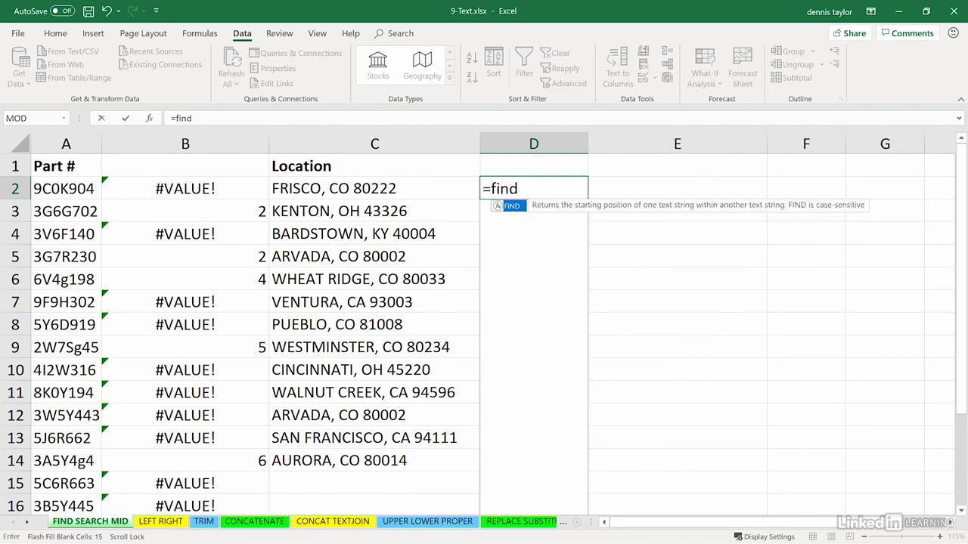
type("(\"")
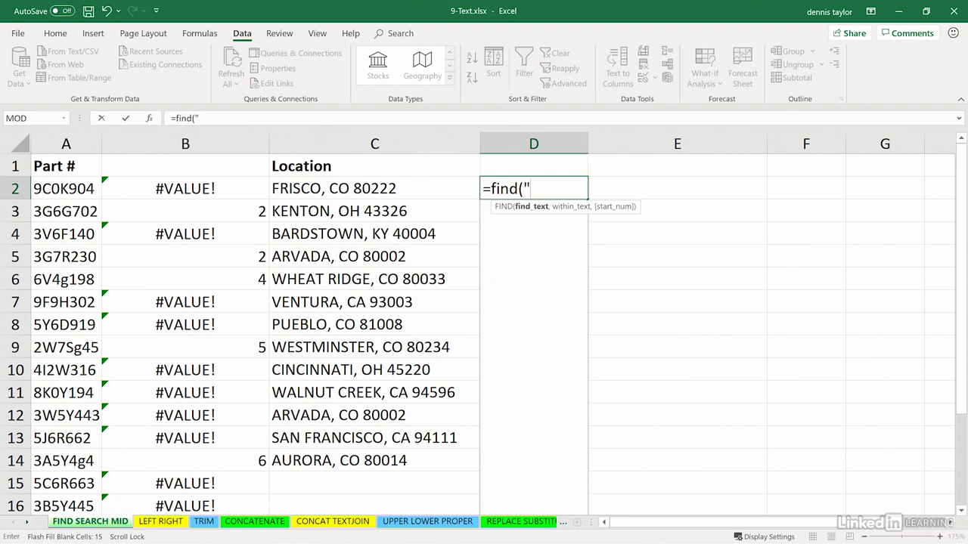
type(",\",")
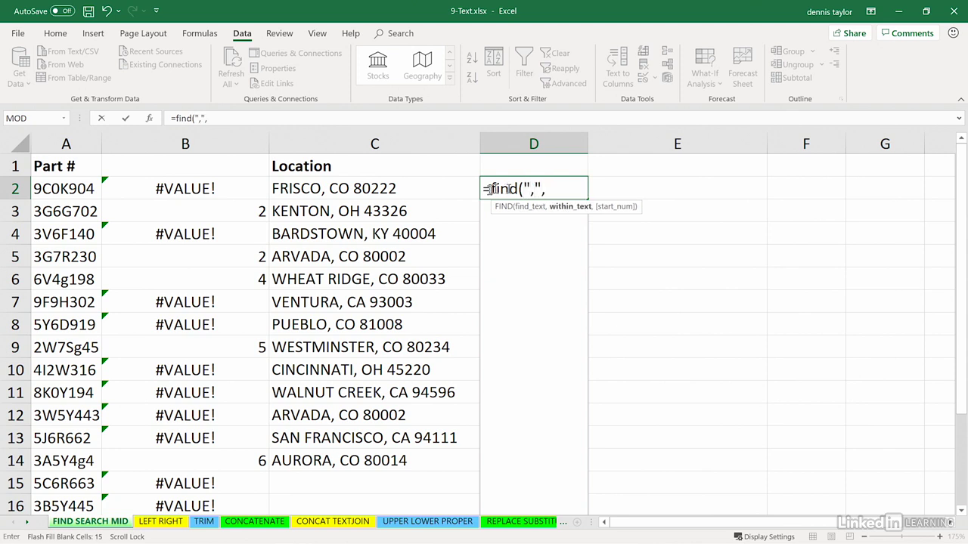
left_click(436, 187)
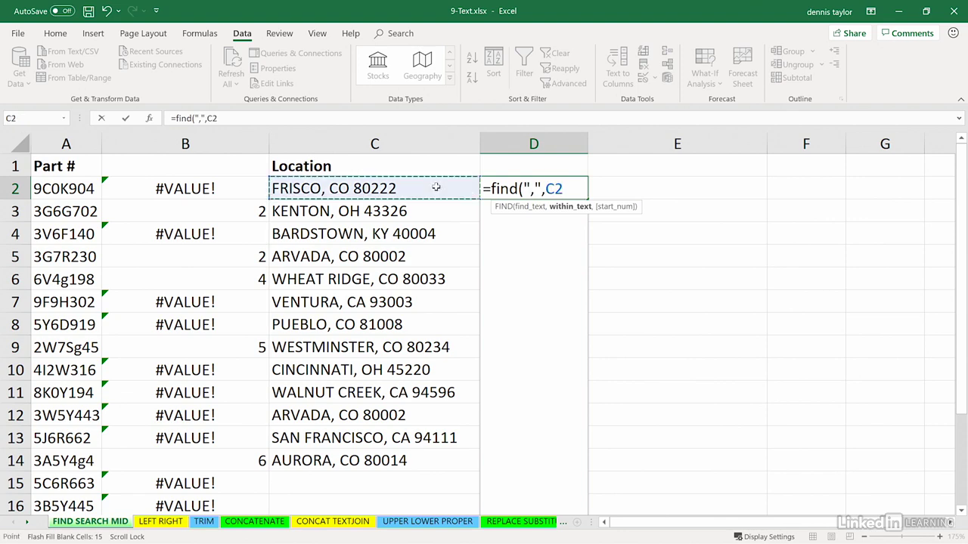
key("Return")
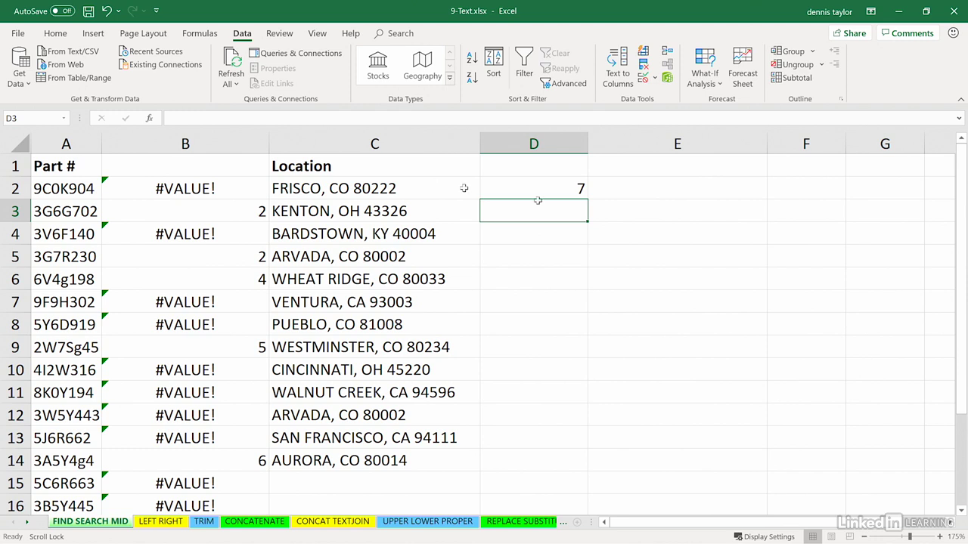
Wrap the FIND formula in D2 in a MID function that uses C2 as its text argument.
left_click(556, 192)
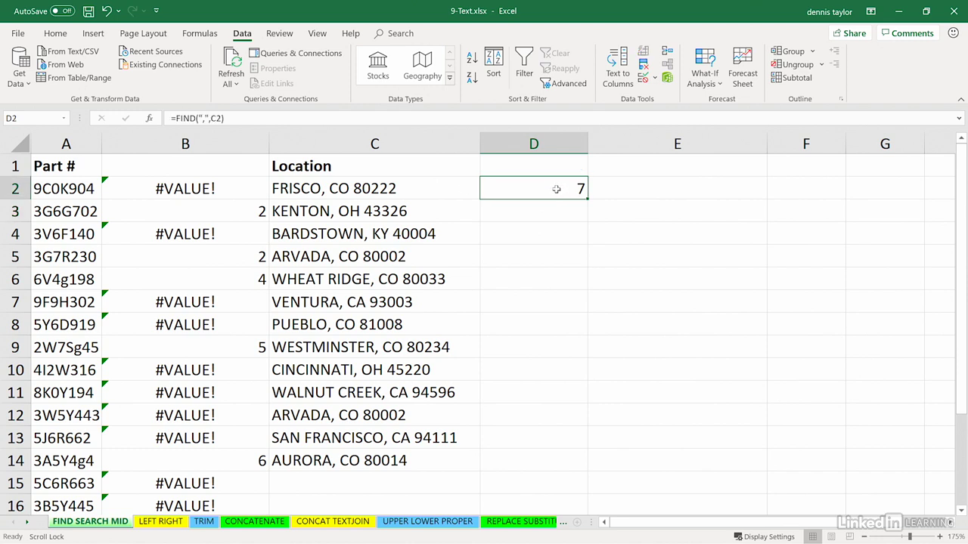
double_click(556, 189)
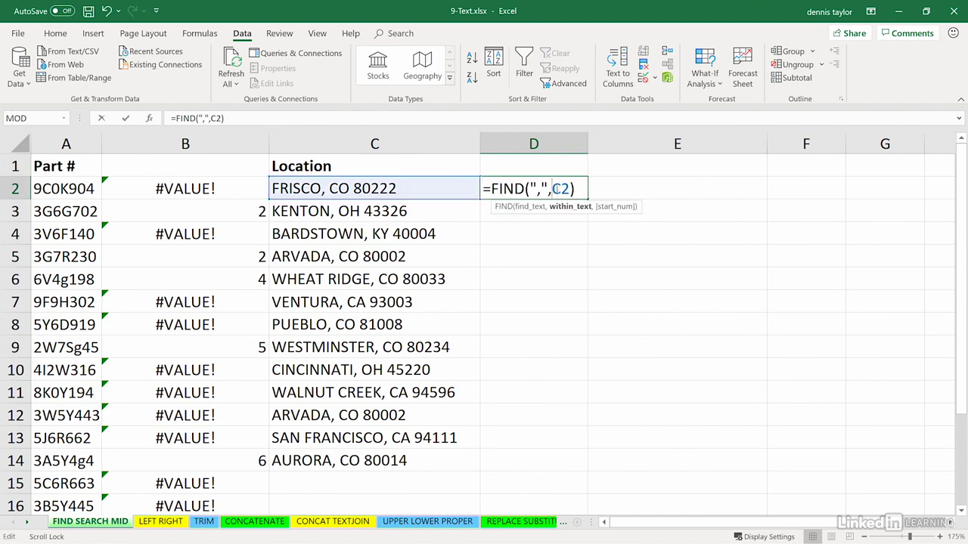
left_click_drag(495, 189, 575, 189)
left_click(492, 189)
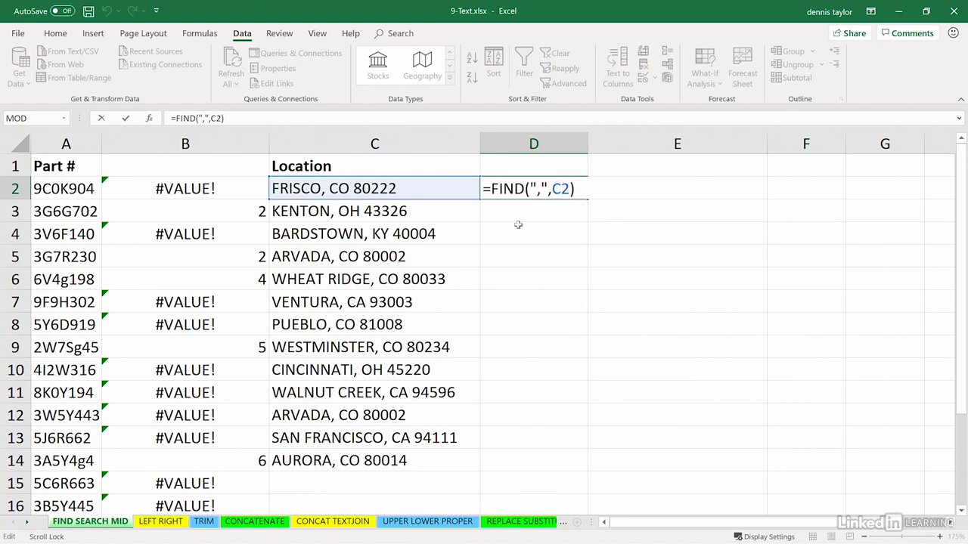
type("mid(")
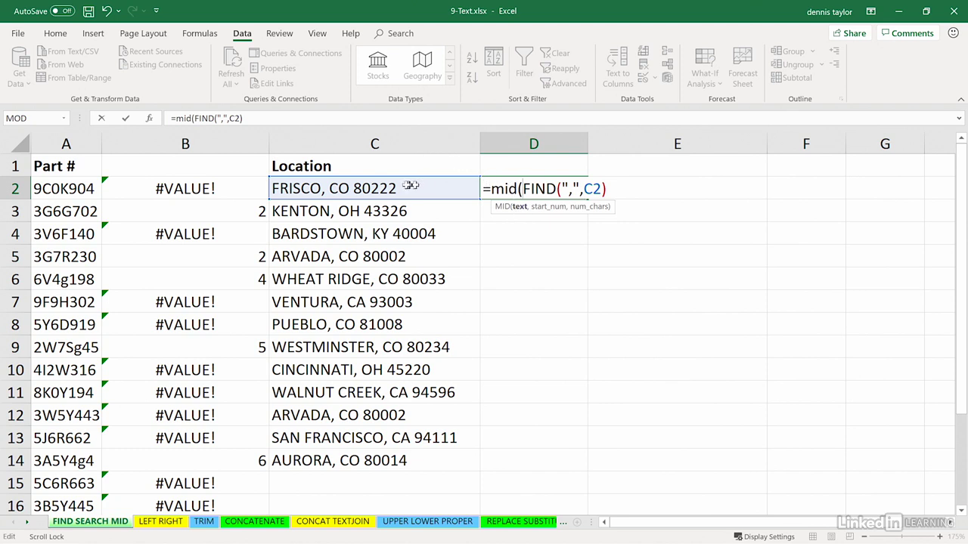
left_click(382, 192)
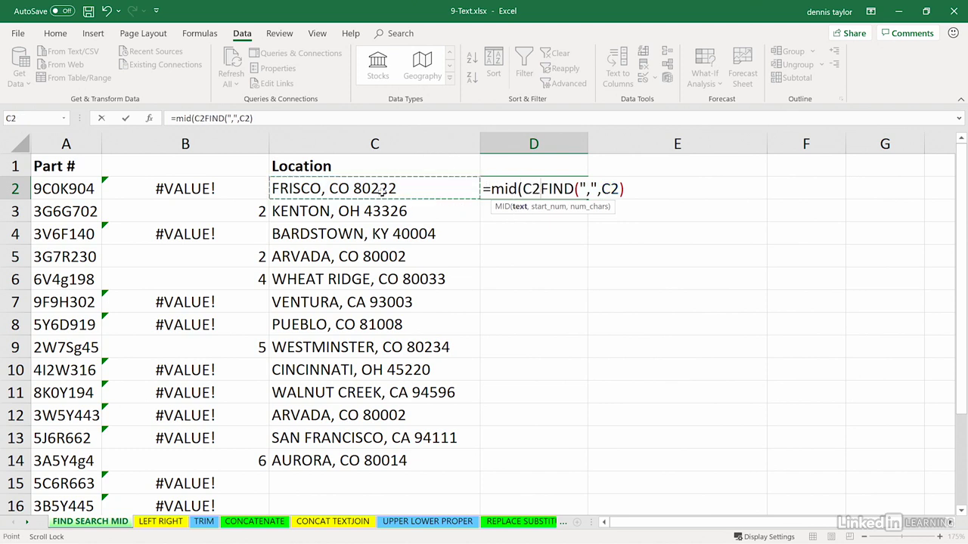
type(",")
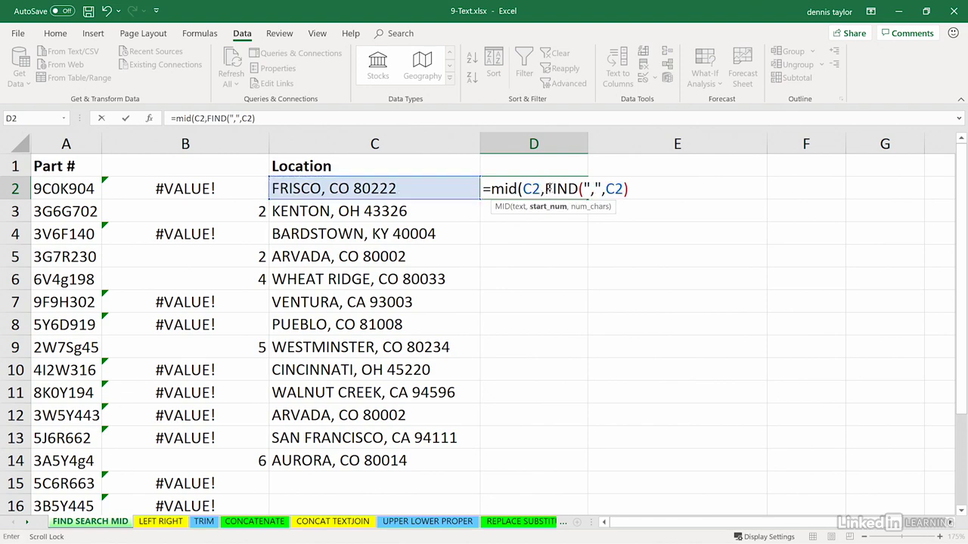
Complete the MID formula in D2 by adding 2 to the FIND start position and returning 2 characters.
left_click_drag(545, 189, 631, 188)
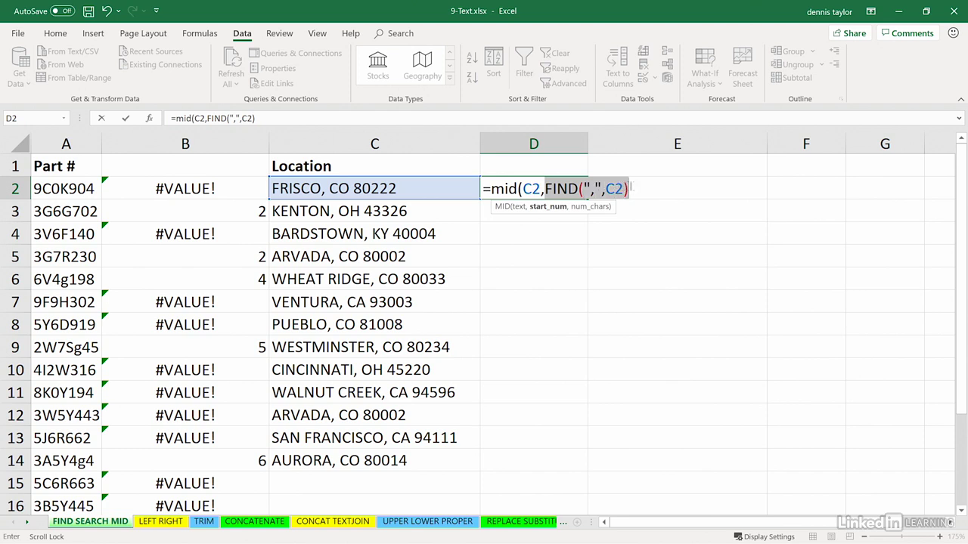
left_click(628, 188)
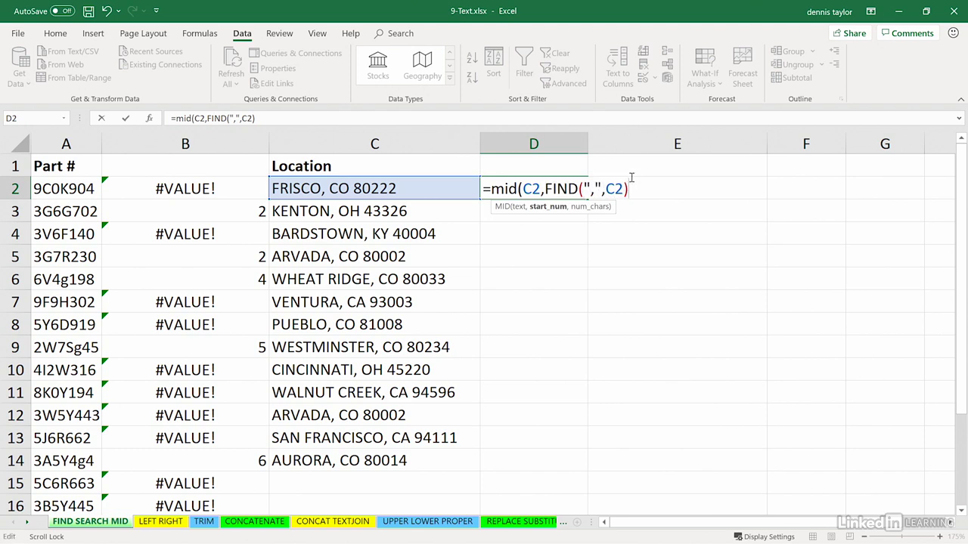
type("+")
type("2,")
type("2)")
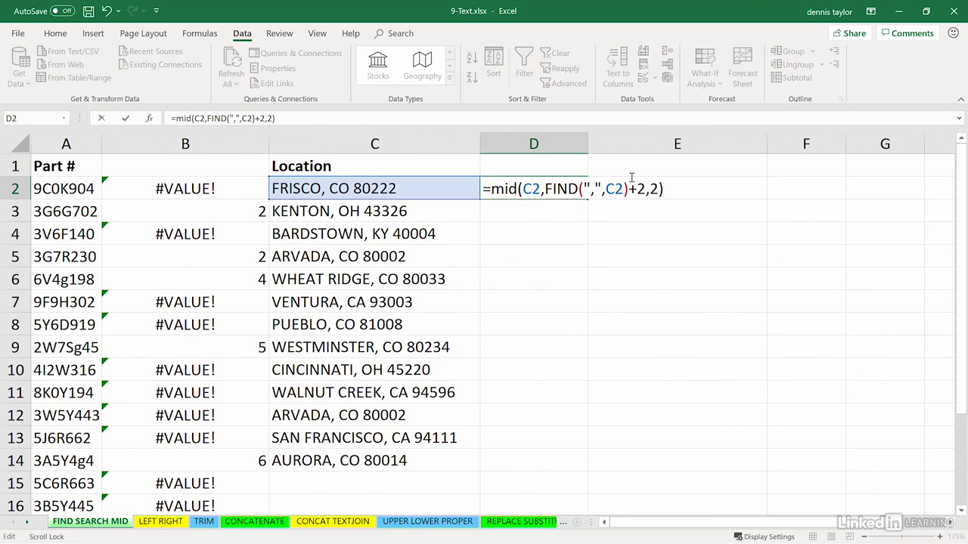
key("ctrl+Return")
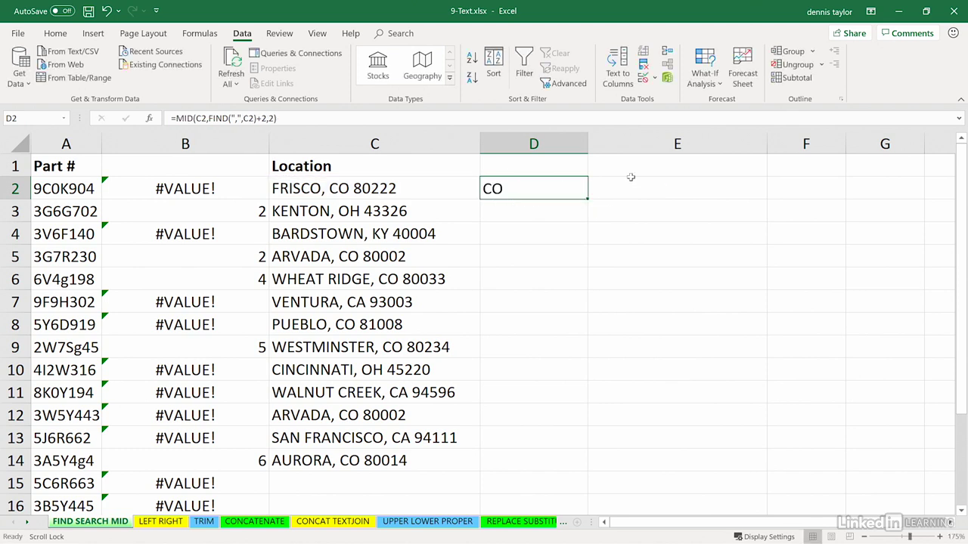
Copy the MID formula from D2 down to D16 and clear D15:D16, where no location exists.
double_click(588, 200)
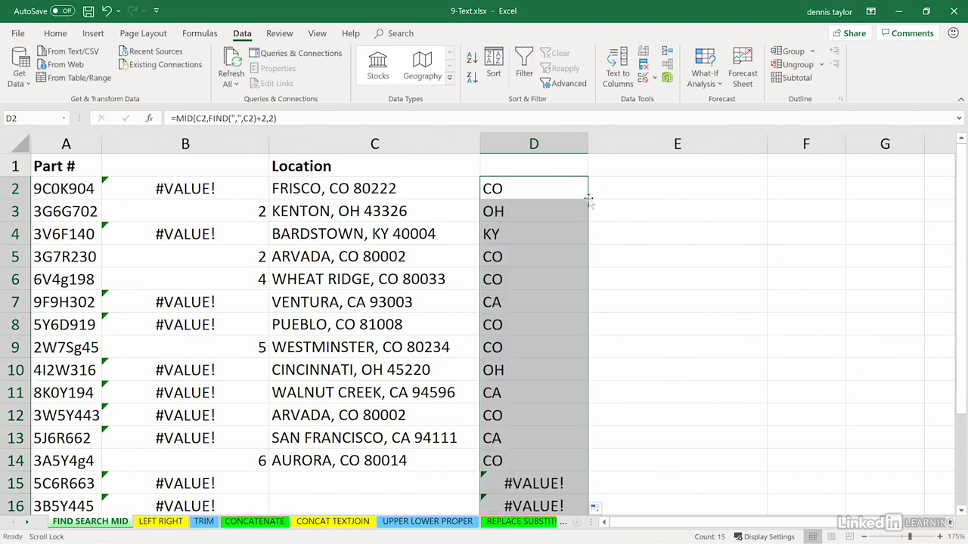
left_click(526, 486)
left_click_drag(527, 486, 534, 505)
key("Delete")
Review the arguments of the combined MID and FIND formula in D2.
left_click(546, 192)
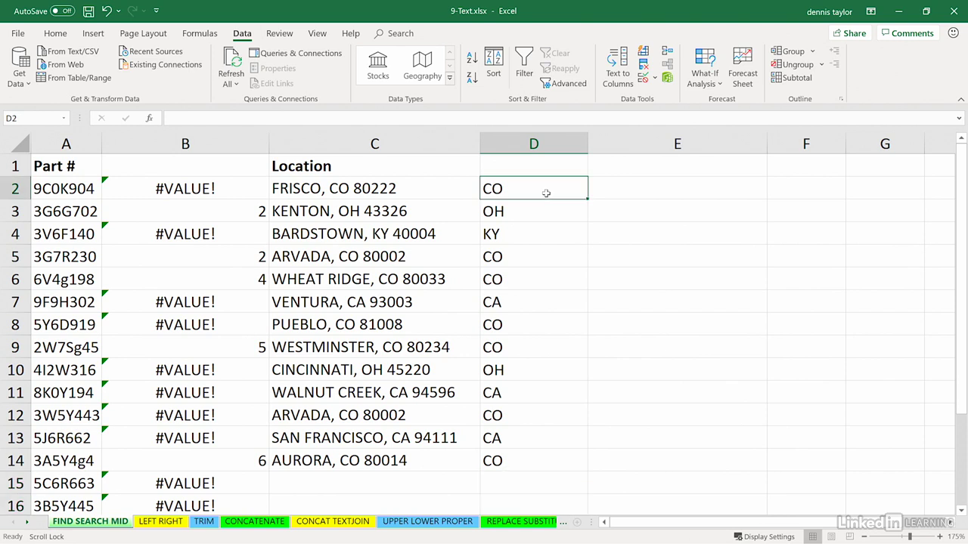
key("F2")
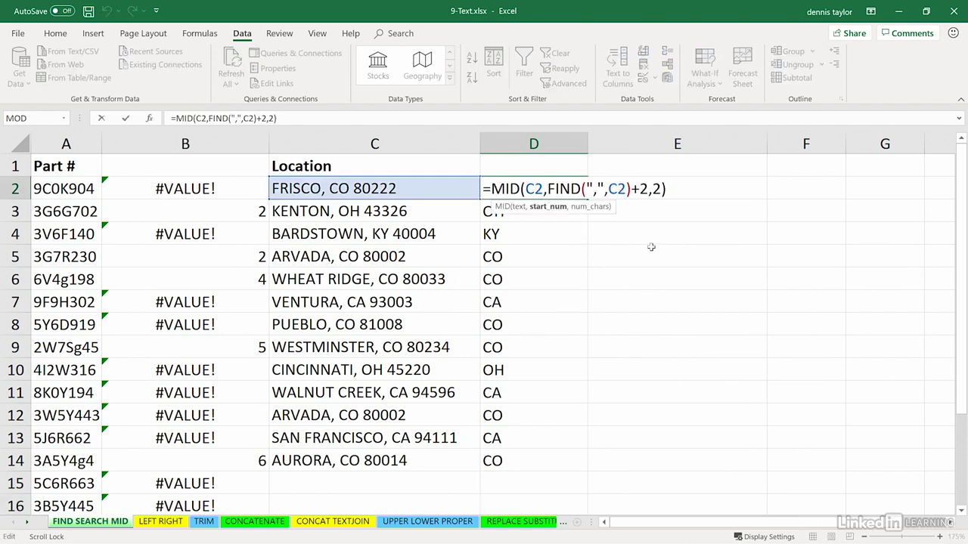